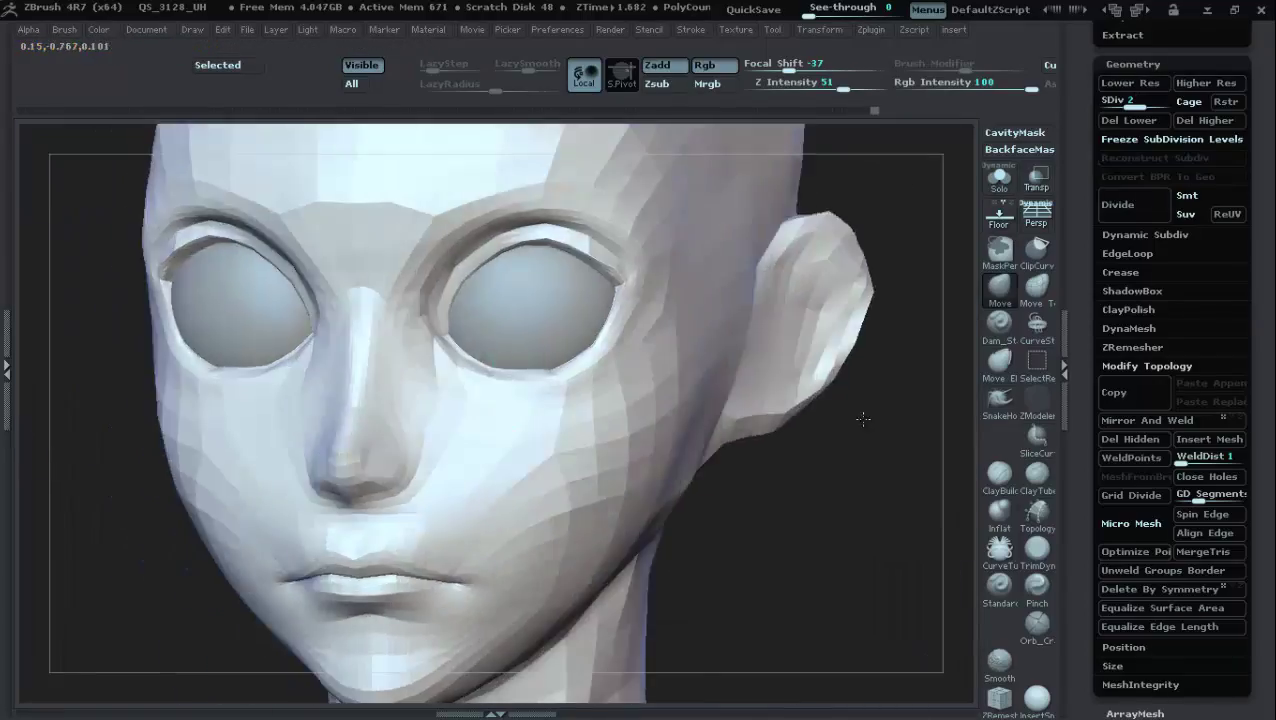
# Rotate the figure to a three-quarter view of the head, neck and shoulders
pyautogui.moveTo(863, 419); pyautogui.dragTo(710, 425)
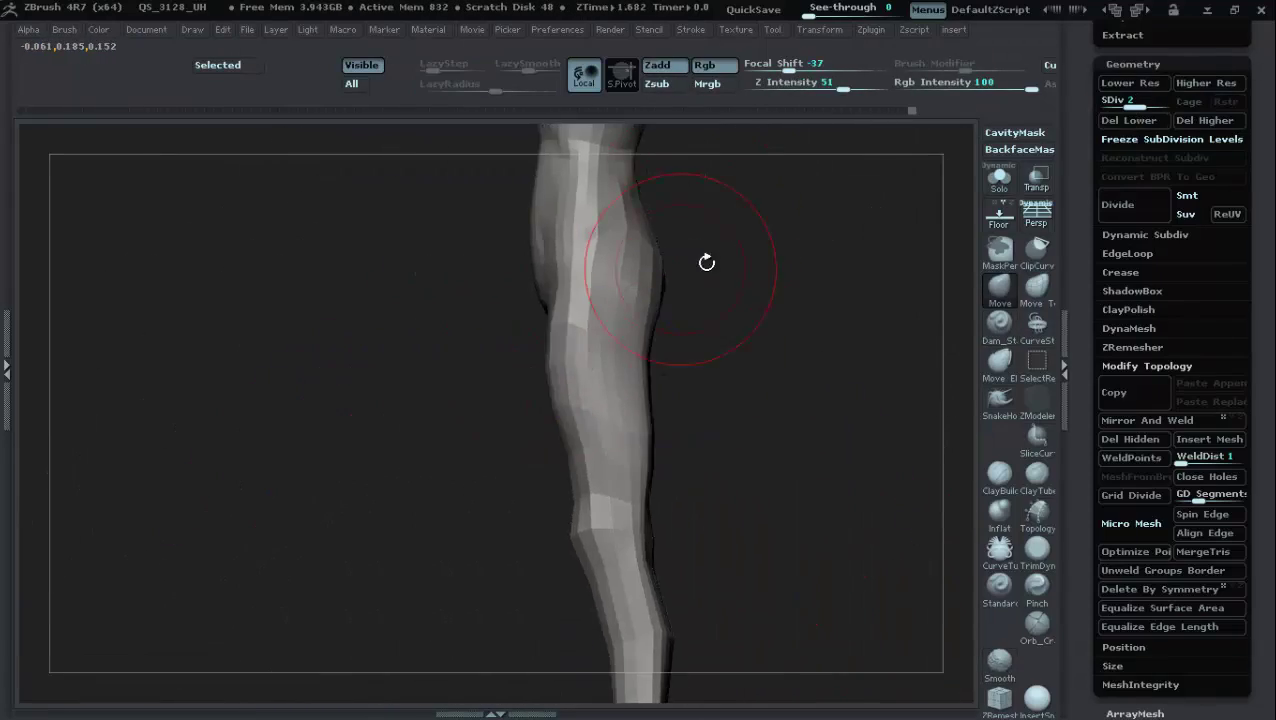
# Orbit the model to inspect the leg, the hips, the front and then the hand
pyautogui.moveTo(706, 262); pyautogui.dragTo(719, 312)
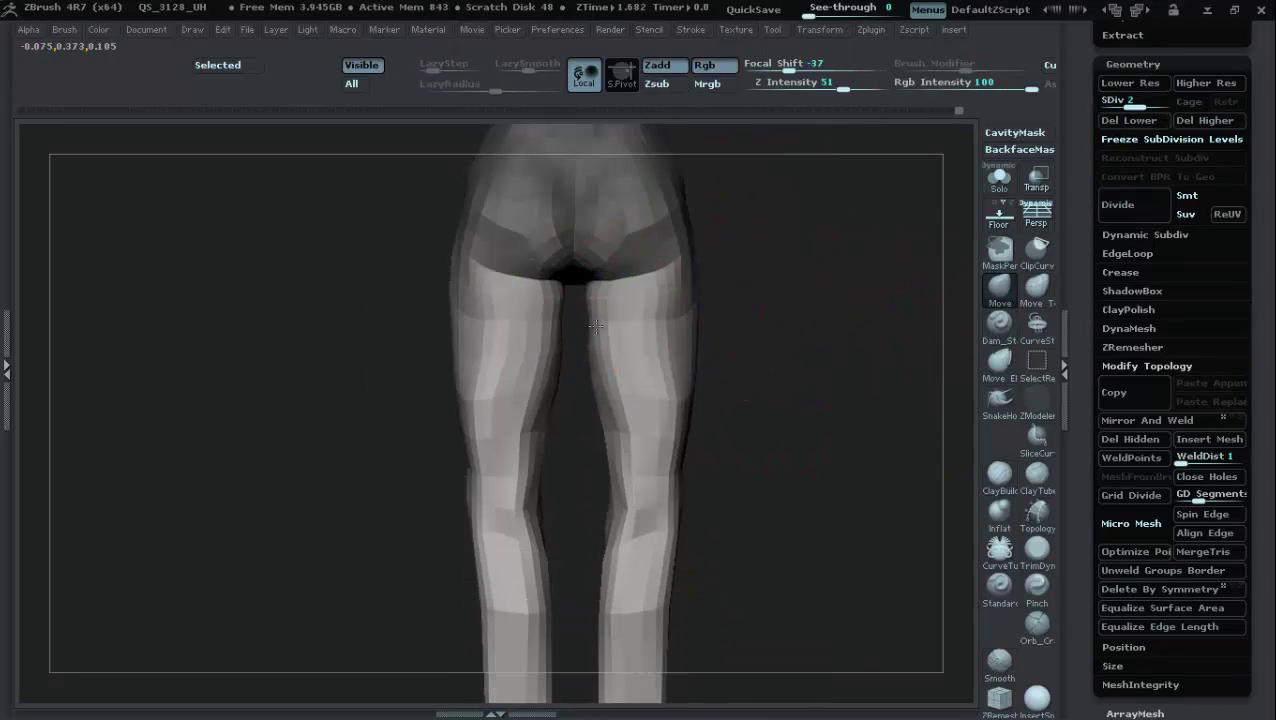
pyautogui.moveTo(853, 237); pyautogui.dragTo(768, 360)
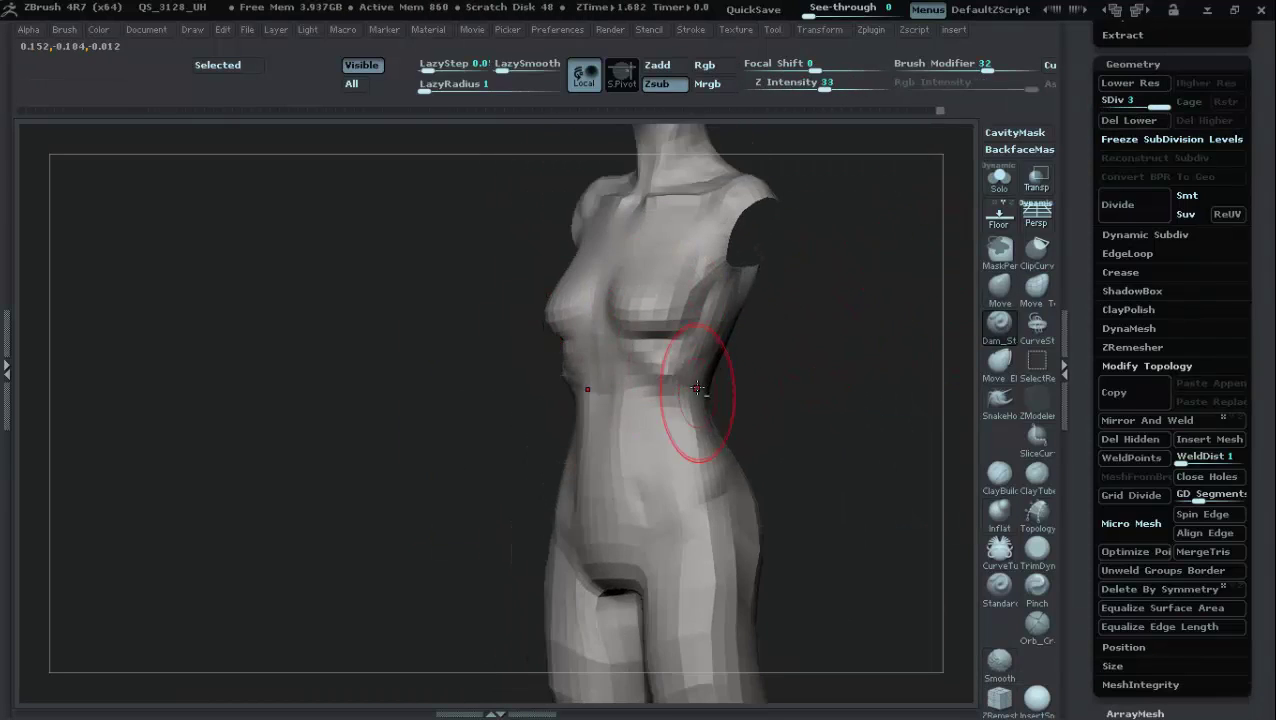
pyautogui.keyDown('shift'); pyautogui.moveTo(697, 388); pyautogui.dragTo(690, 390); pyautogui.keyUp('shift')
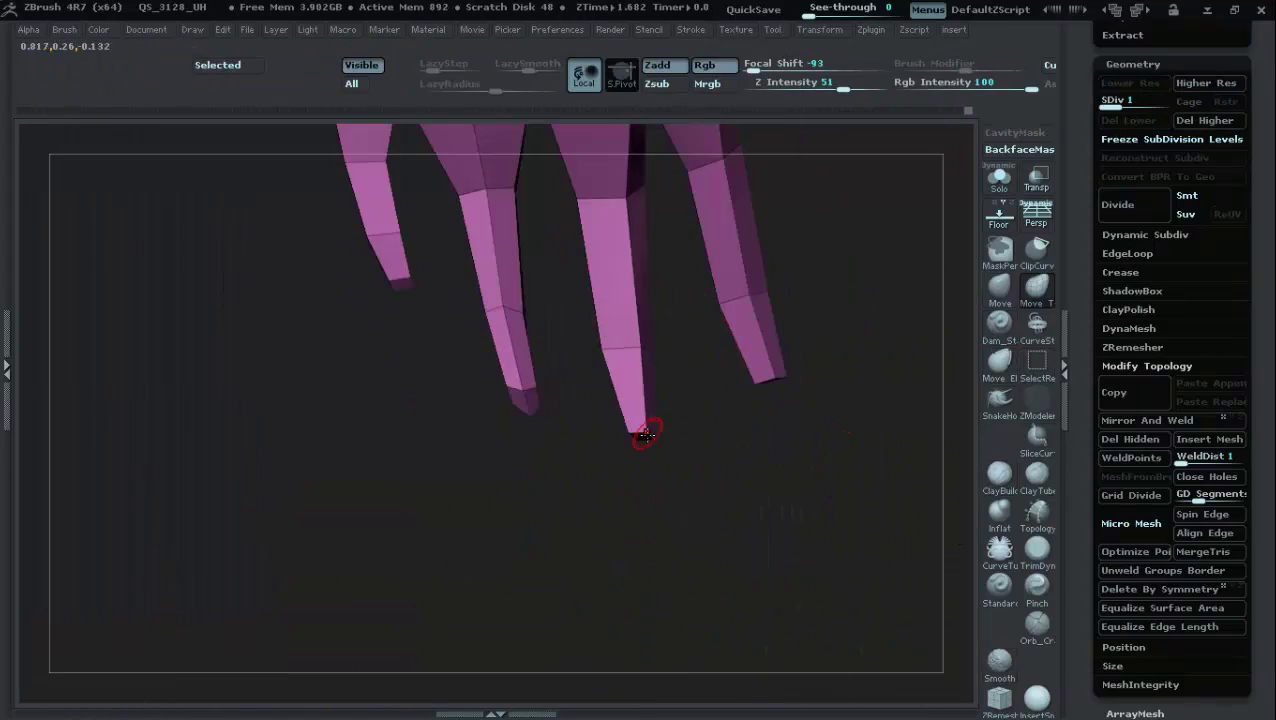
pyautogui.moveTo(645, 432); pyautogui.dragTo(527, 395)
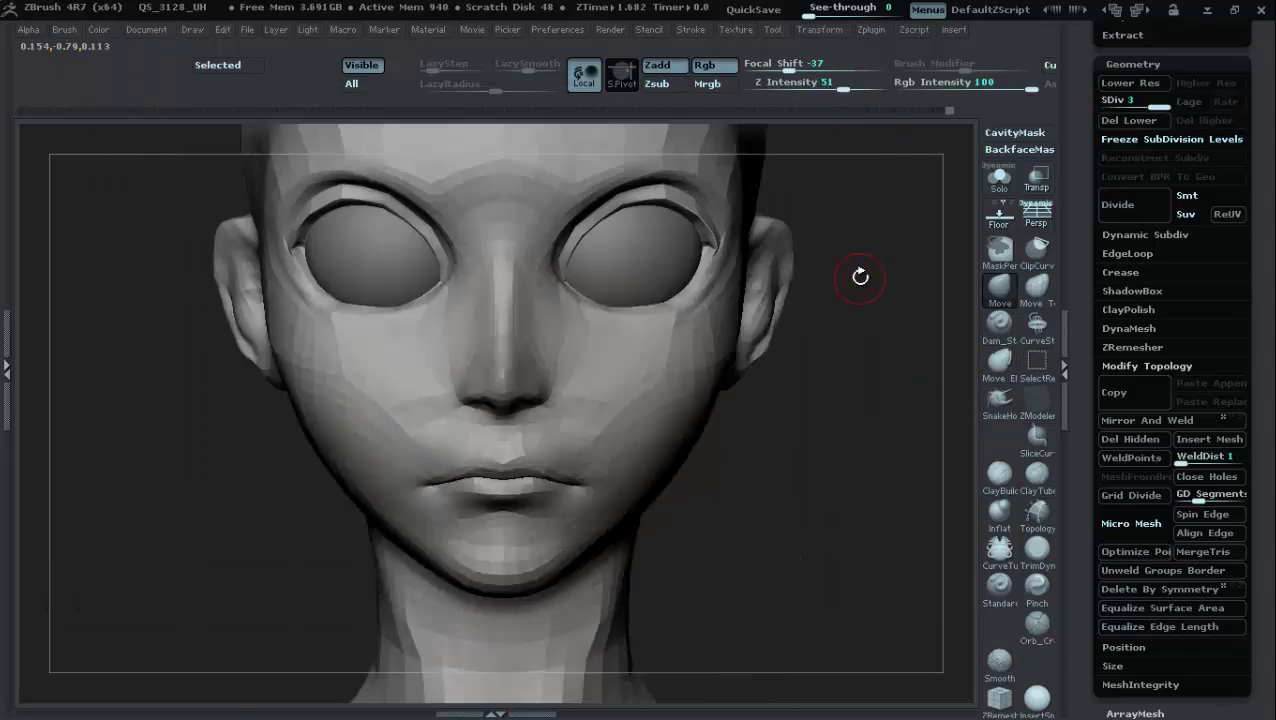
# Drop to the lowest subdivision level and turn on PolyF to see the face's polygon wireframe
pyautogui.hotkey('shift', 'd')
pyautogui.hotkey('shift', 'd')
pyautogui.press('space')
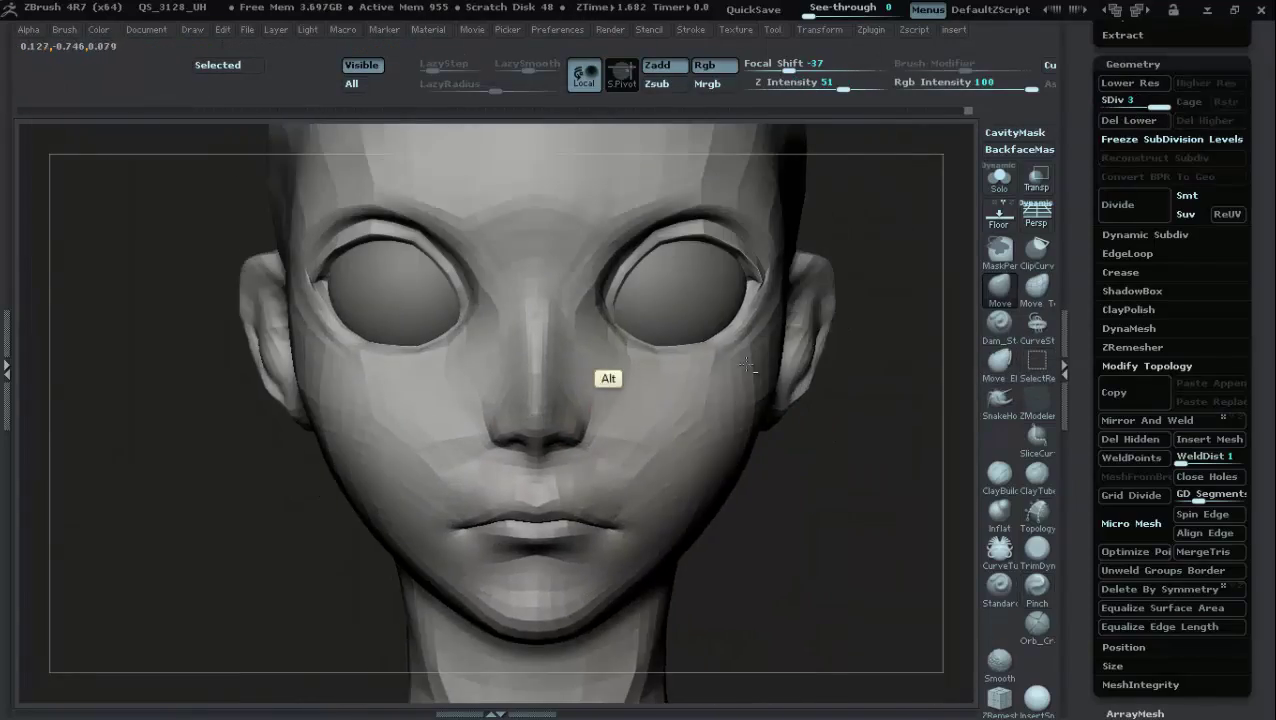
pyautogui.hotkey('shift', 'd')
pyautogui.moveTo(748, 365)
pyautogui.mouseDown()
pyautogui.moveTo(883, 512)
pyautogui.moveTo(769, 228)
pyautogui.moveTo(875, 245)
pyautogui.mouseUp()
pyautogui.hotkey('shift', 'd')
pyautogui.hotkey('shift', 'f')
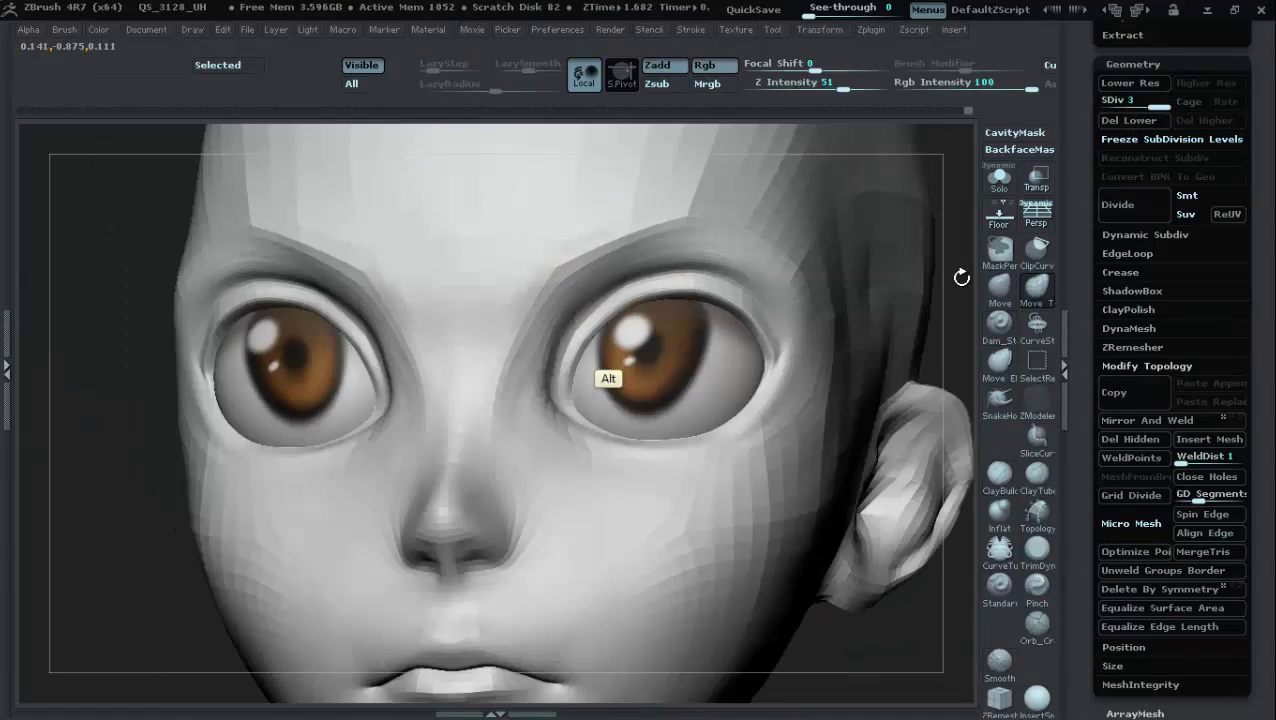
# Turn the eyelid curves into a lash strip, inspect it in Solo, and append a PolySphere
pyautogui.moveTo(612, 400)
pyautogui.mouseDown()
pyautogui.moveTo(843, 455)
pyautogui.moveTo(874, 316)
pyautogui.mouseUp()
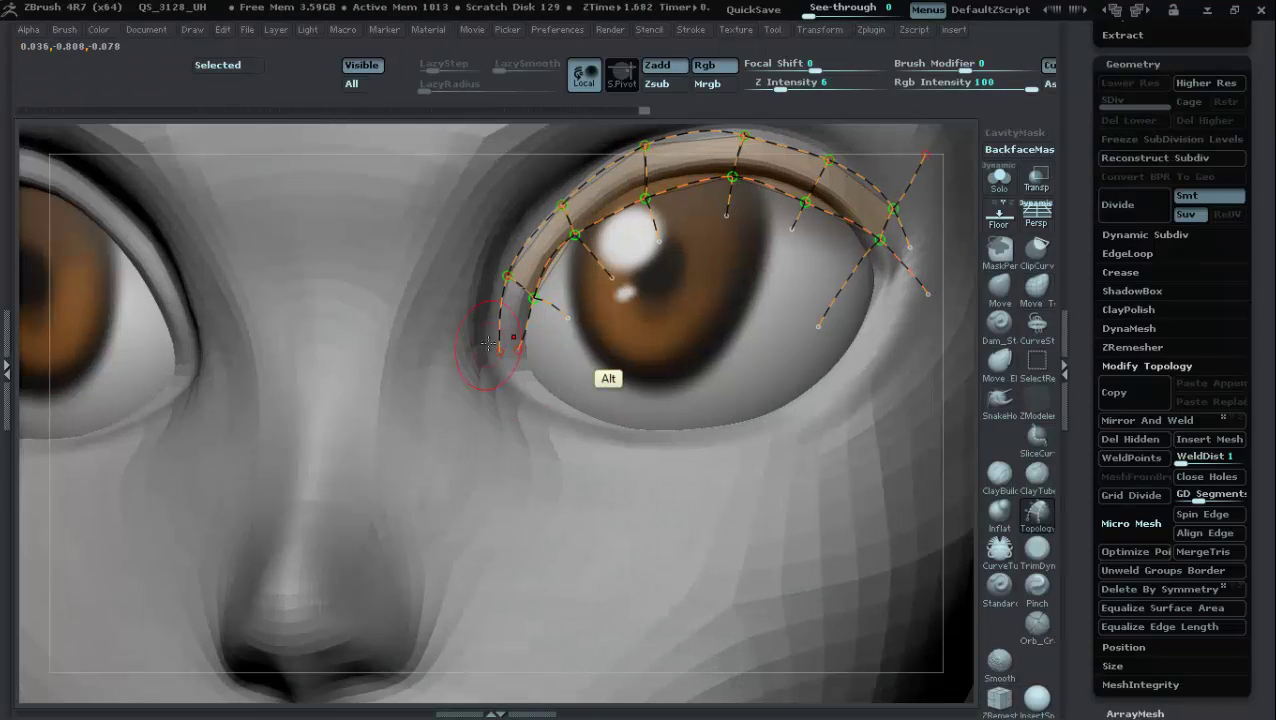
pyautogui.click(607, 368)
pyautogui.moveTo(541, 398)
pyautogui.mouseDown()
pyautogui.moveTo(753, 305)
pyautogui.moveTo(826, 225)
pyautogui.mouseUp()
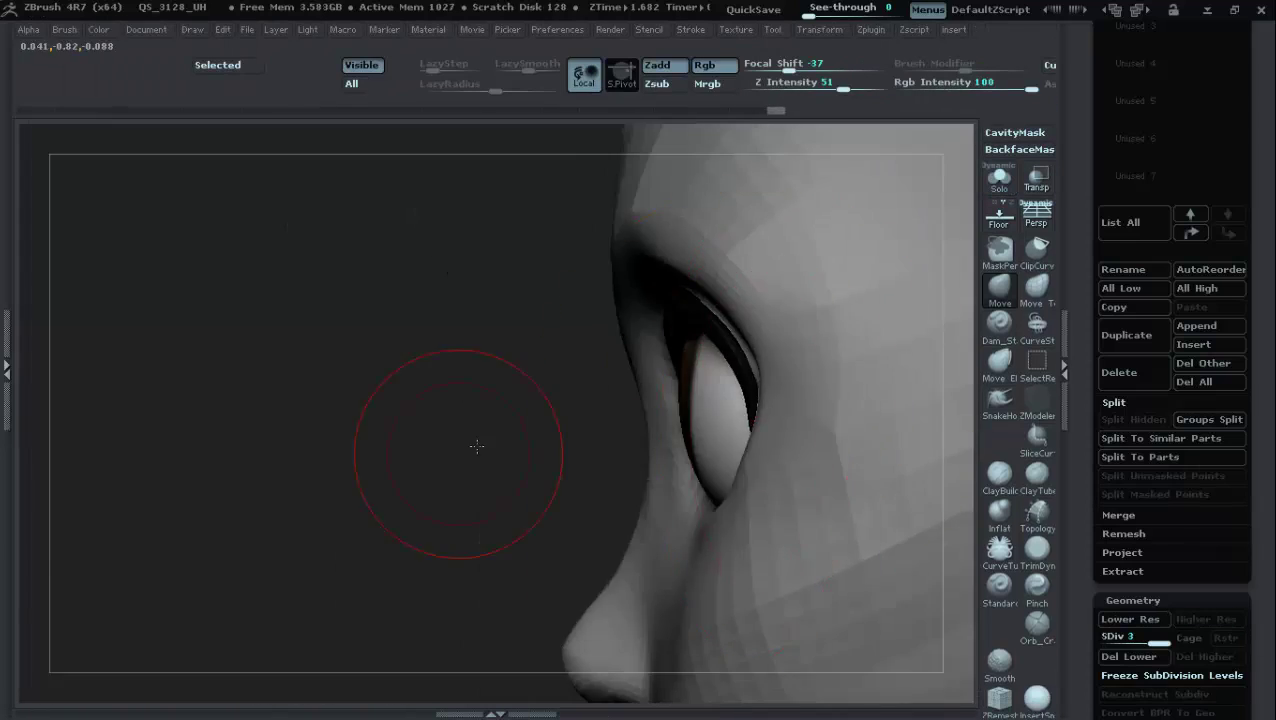
pyautogui.moveTo(455, 470); pyautogui.dragTo(733, 247)
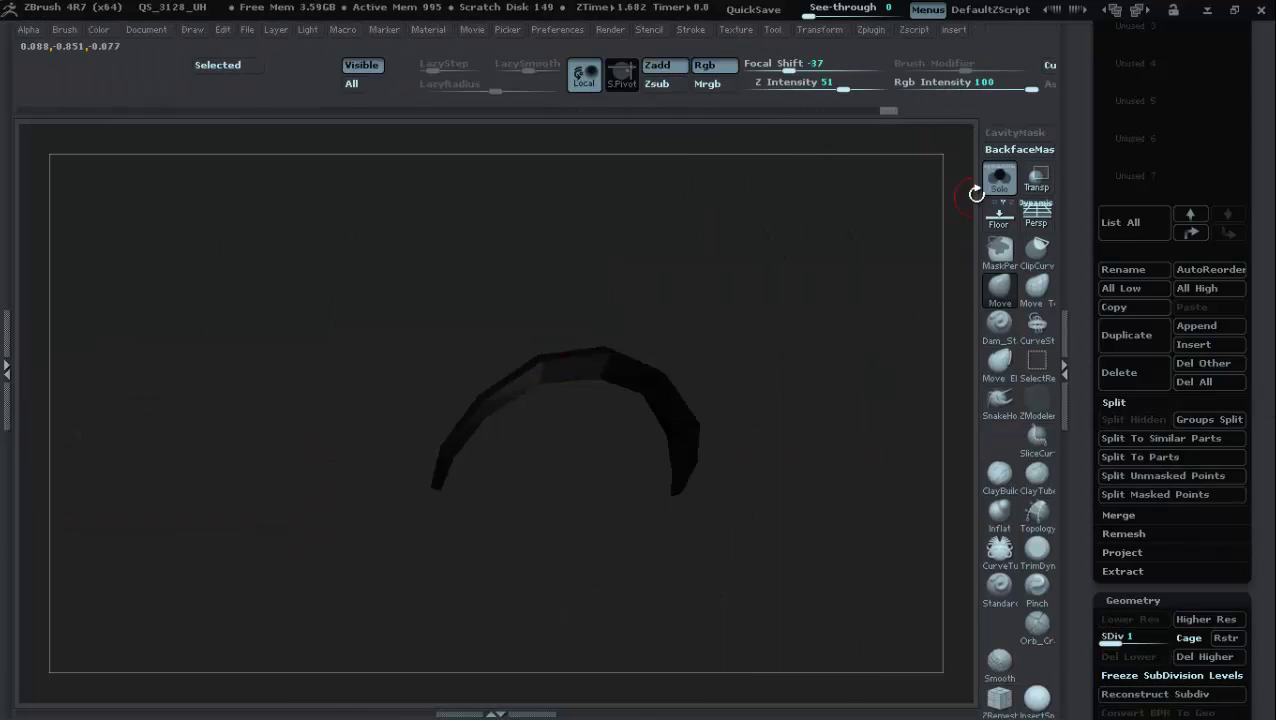
pyautogui.click(999, 178)
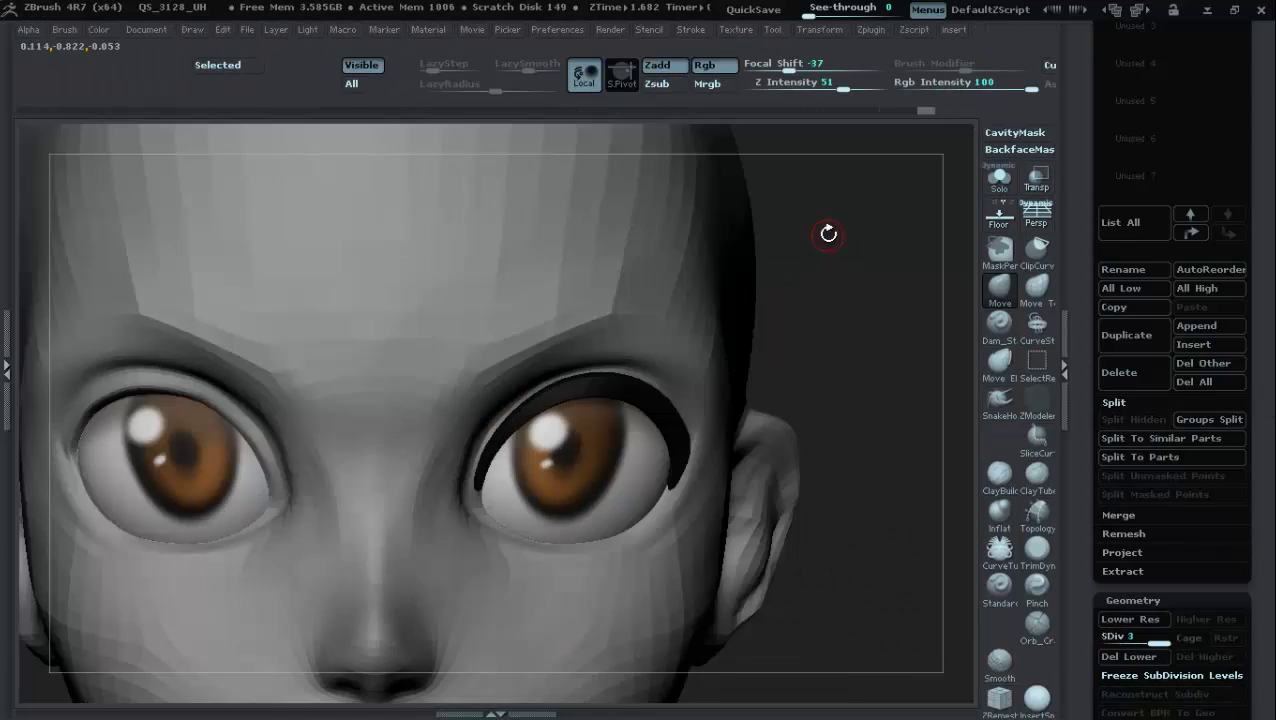
pyautogui.click(1127, 571)
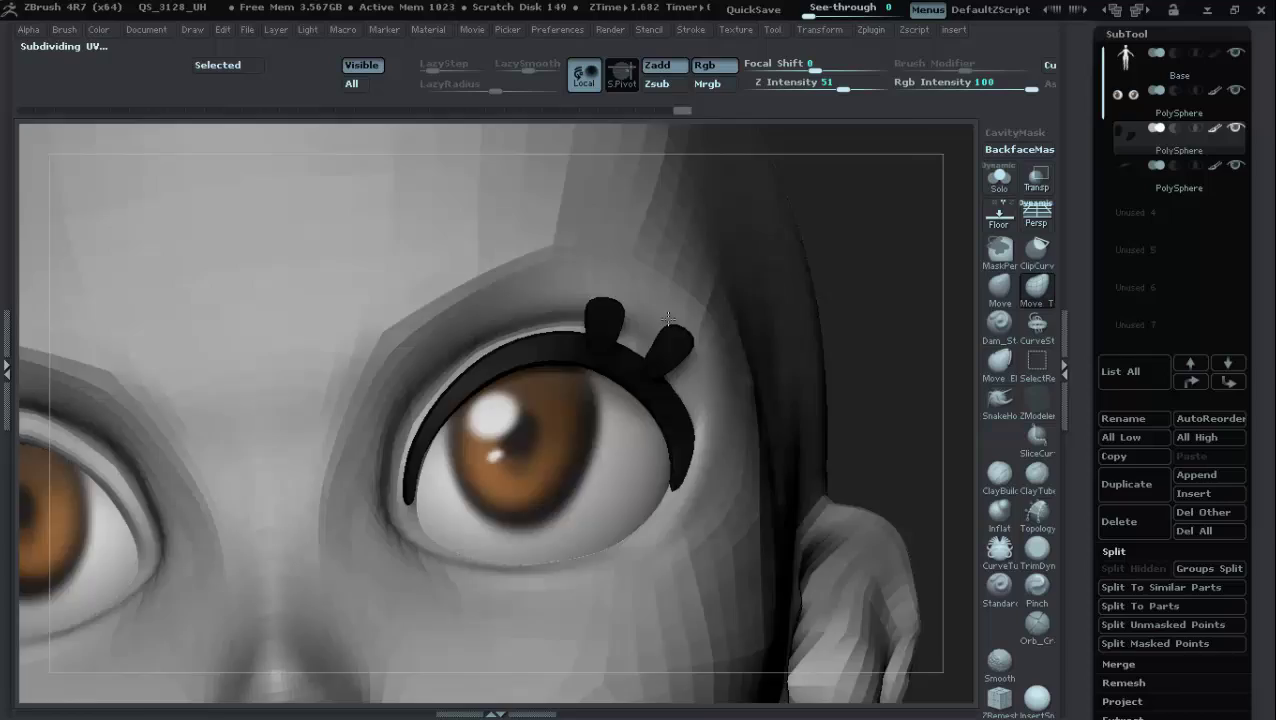
# Orbit the head to view the eye and its new lashes
pyautogui.moveTo(668, 318); pyautogui.dragTo(527, 427)
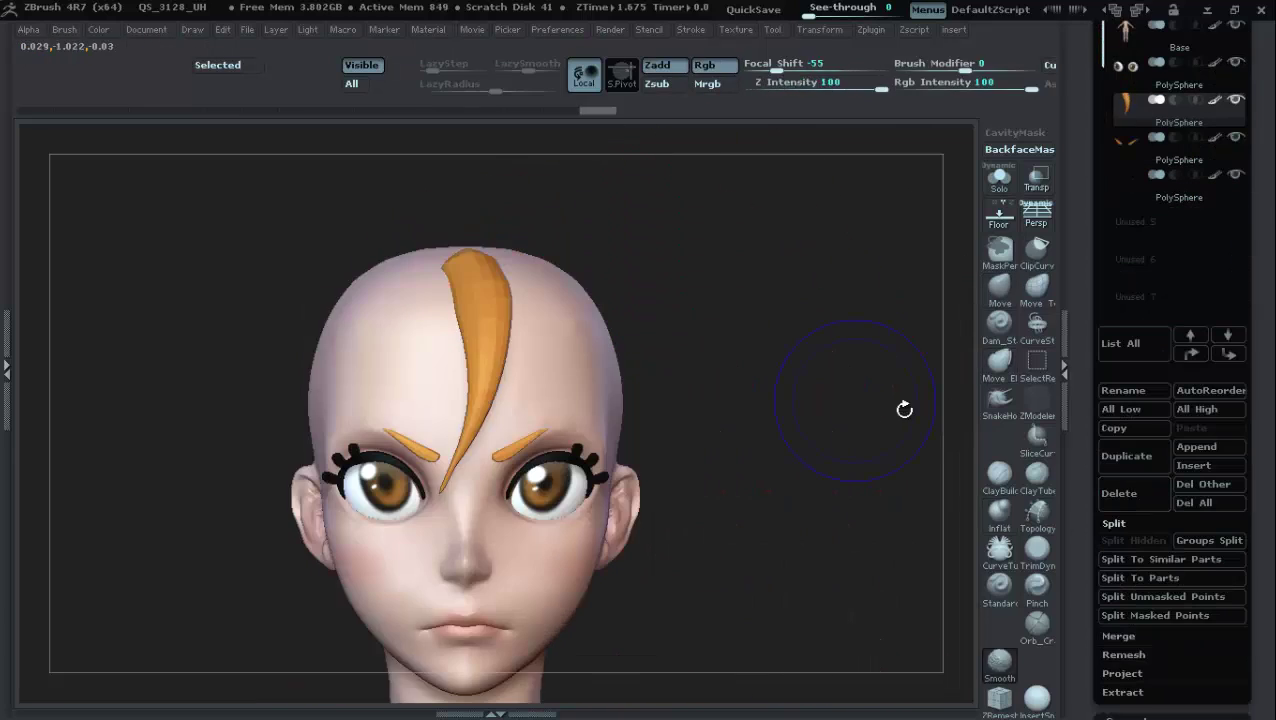
# Duplicate and rotate the hair strand with Transpose, then shape it with the ClayBuildup brush
pyautogui.press('w')
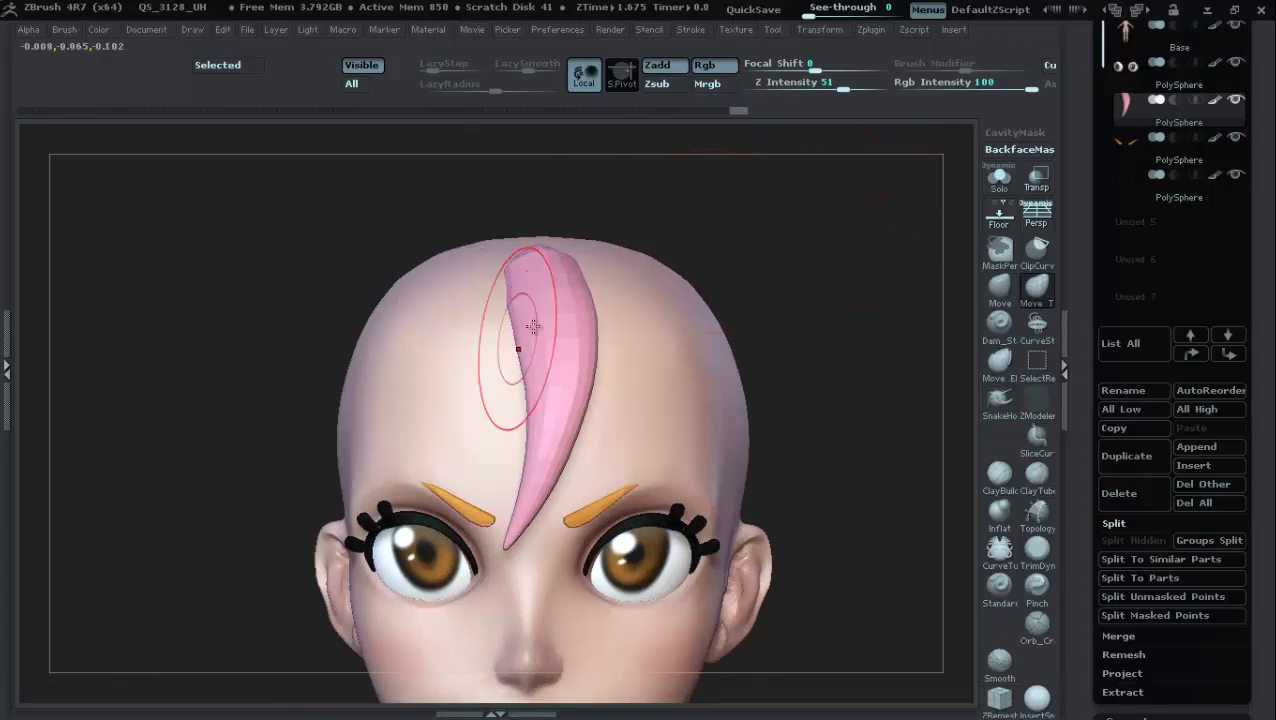
pyautogui.press('b')
pyautogui.press('c')
pyautogui.press('b')
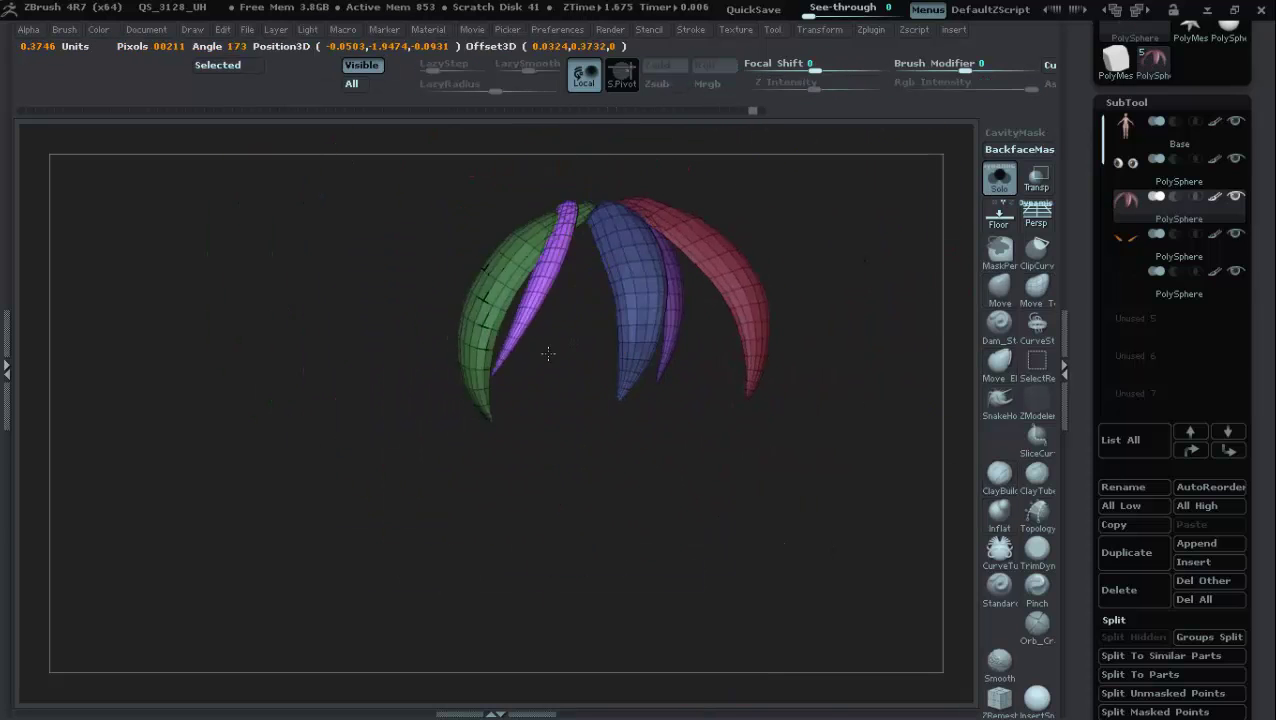
pyautogui.press('space')
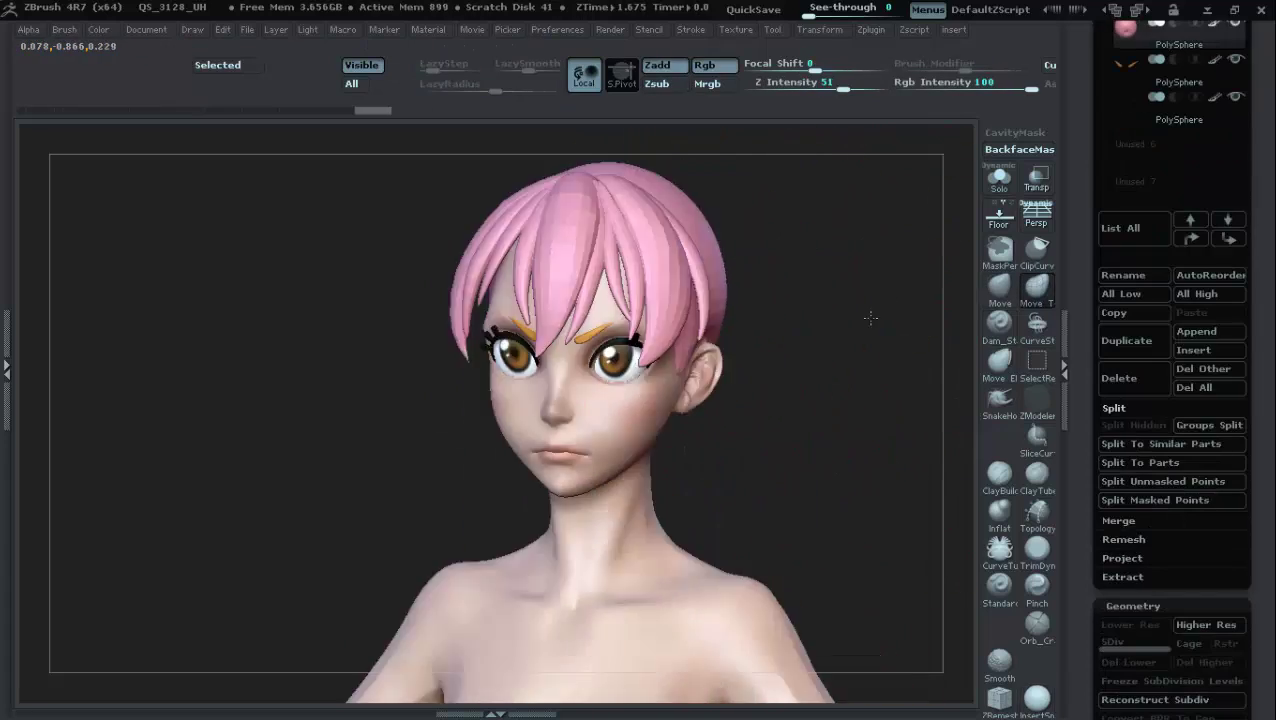
# Rotate the model to a side profile of the head
pyautogui.moveTo(870, 318); pyautogui.dragTo(757, 301)
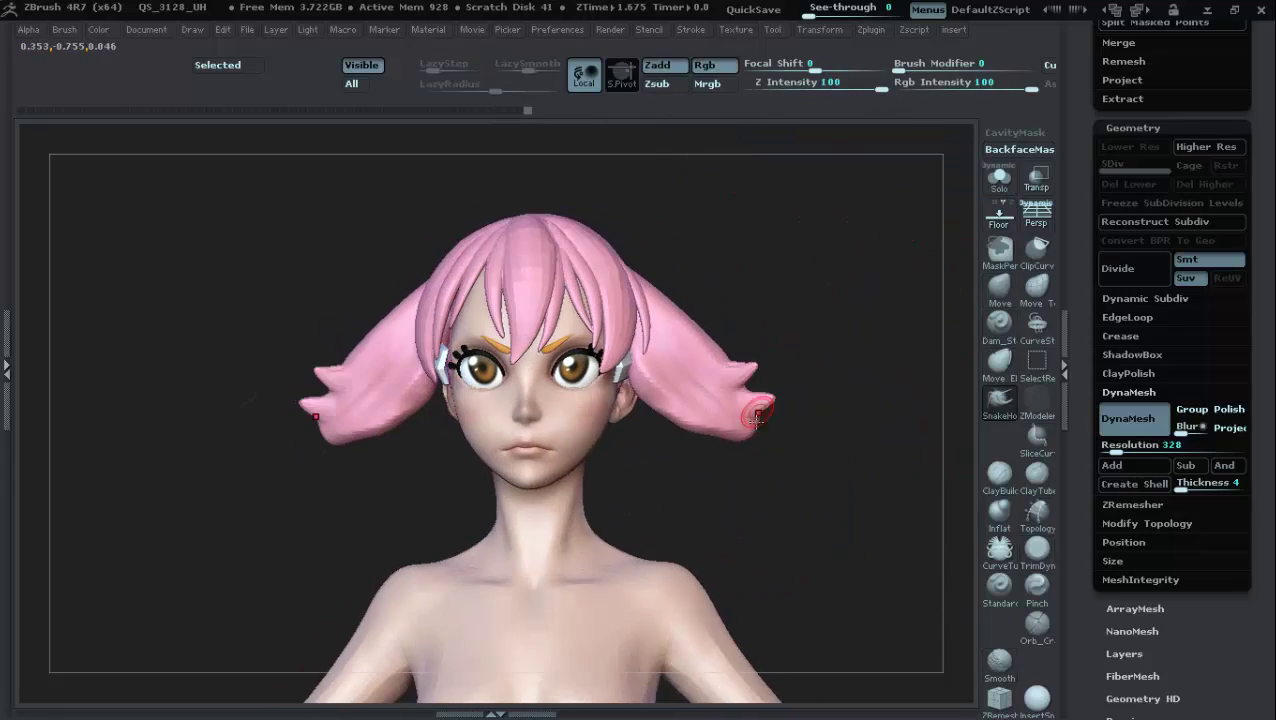
# Swing the model around to a side-back view of the hair and body
pyautogui.moveTo(758, 417)
pyautogui.mouseDown()
pyautogui.moveTo(732, 512)
pyautogui.moveTo(772, 421)
pyautogui.moveTo(726, 425)
pyautogui.mouseUp()
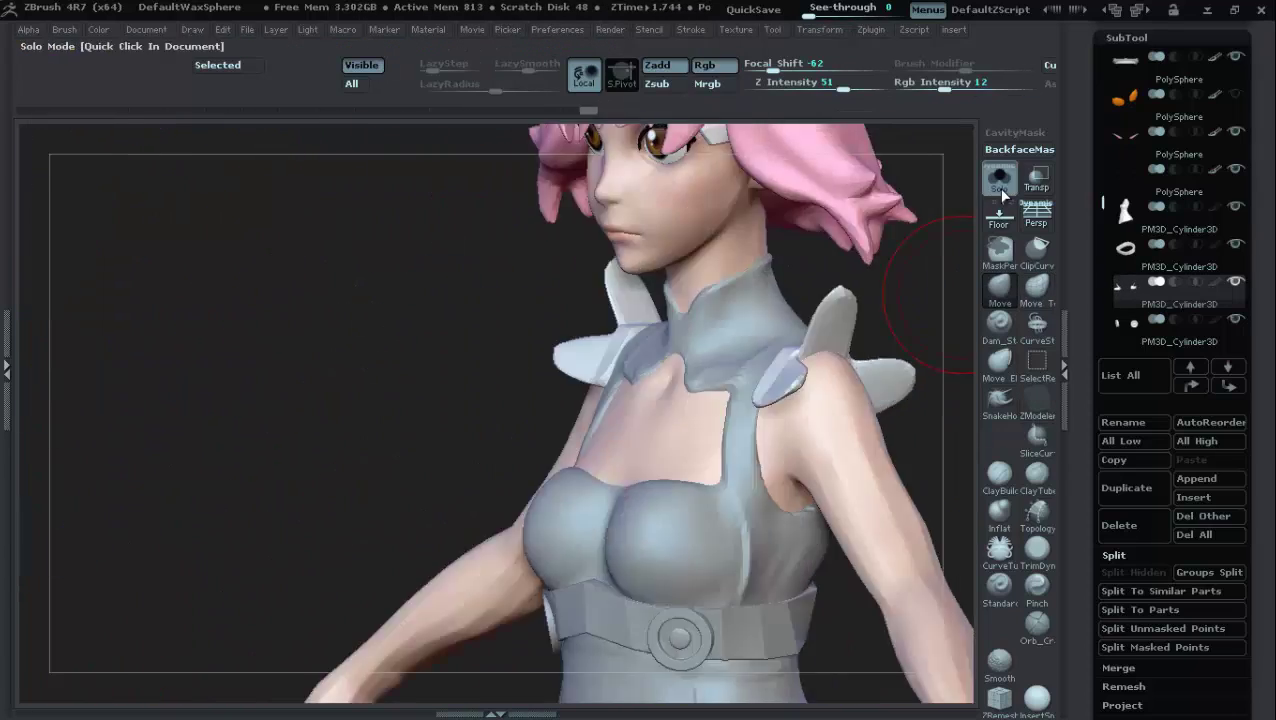
# Solo the shoulder-pad subtool so it can be painted on its own
pyautogui.click(999, 177)
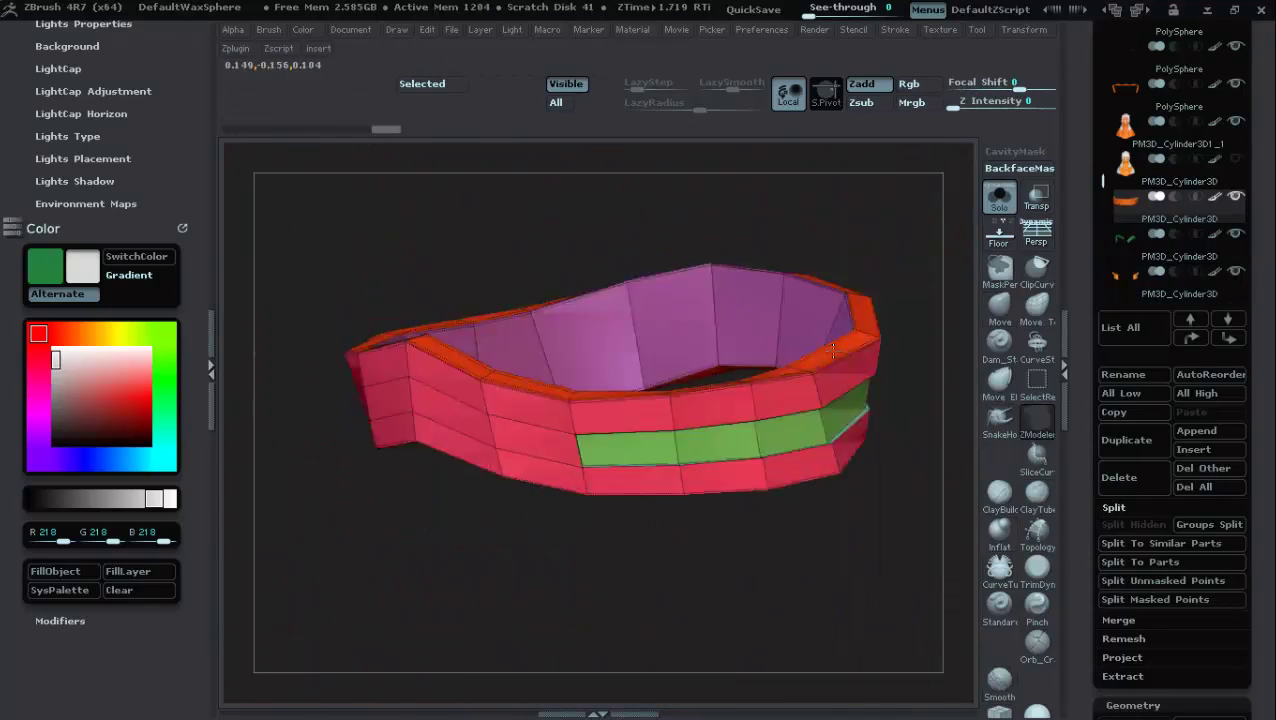
# Zoom in on the waistband's green band, then view the yellow coin at an angle
pyautogui.keyDown('alt'); pyautogui.moveTo(833, 349); pyautogui.dragTo(688, 366, button='right'); pyautogui.keyUp('alt')
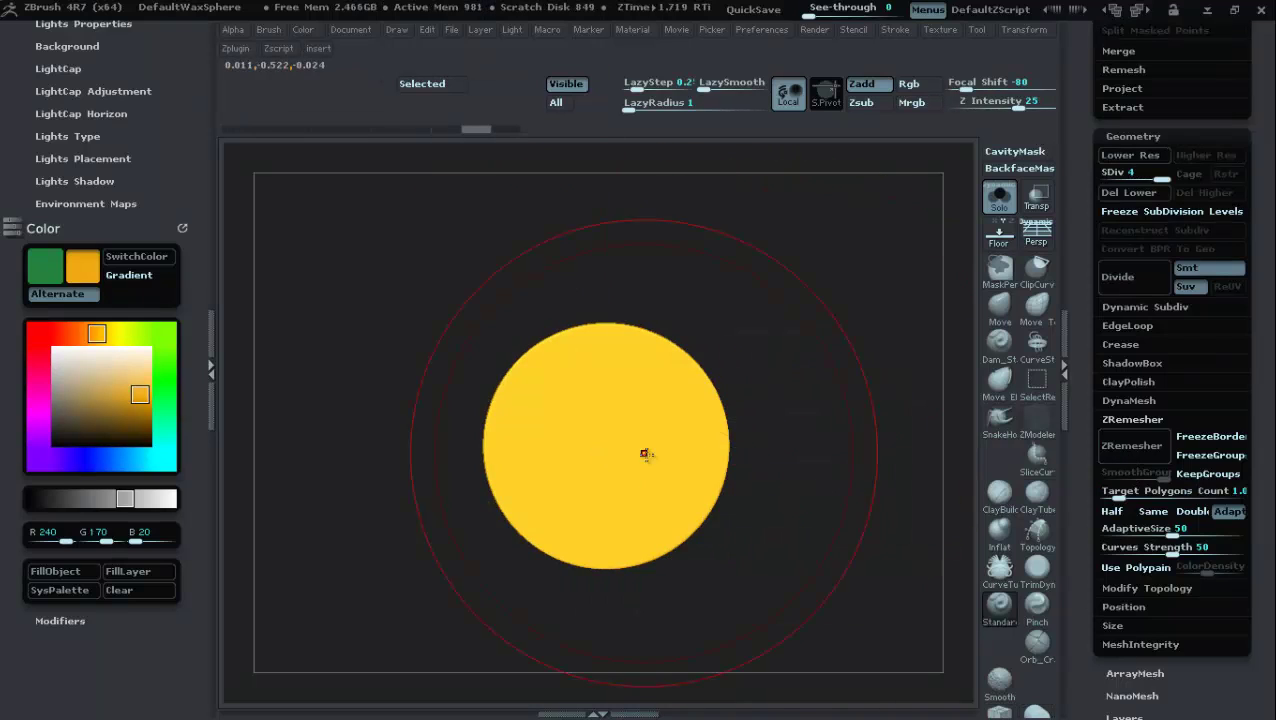
pyautogui.moveTo(689, 574); pyautogui.dragTo(734, 405)
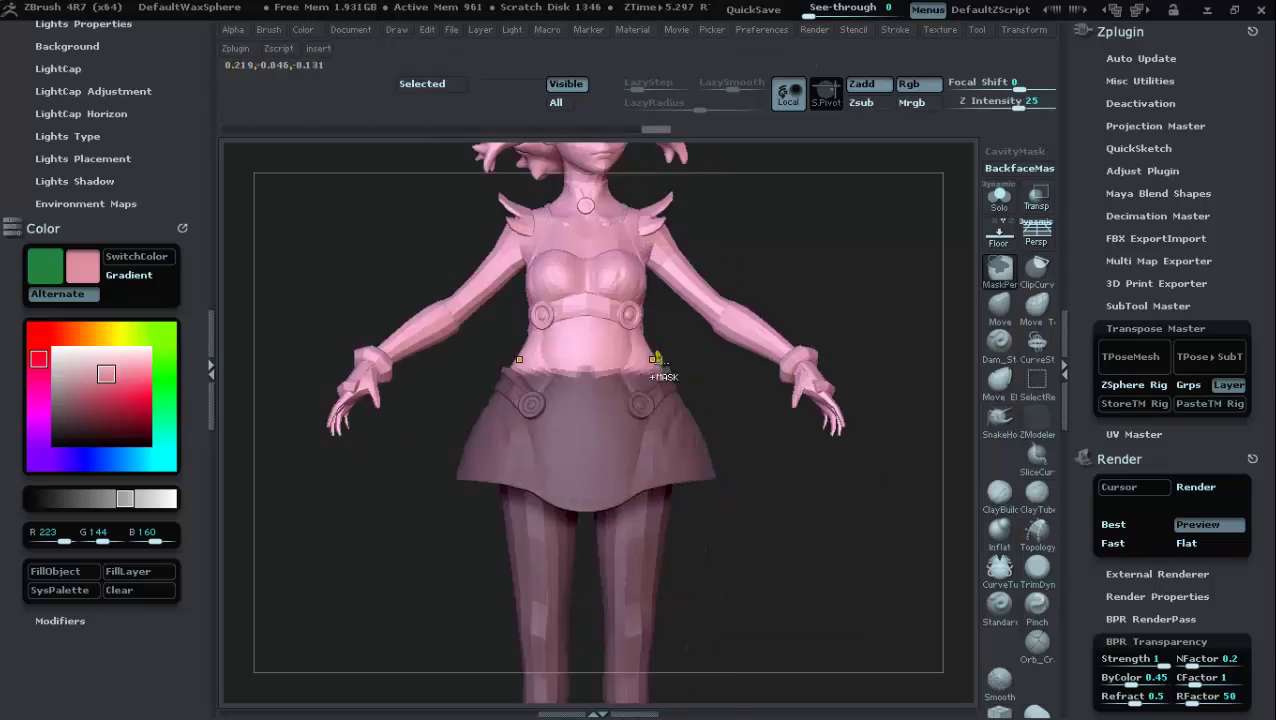
# Turn the figure to a three-quarter view, draw a finger pose line, and mask the head and neck
pyautogui.moveTo(790, 306); pyautogui.dragTo(731, 341)
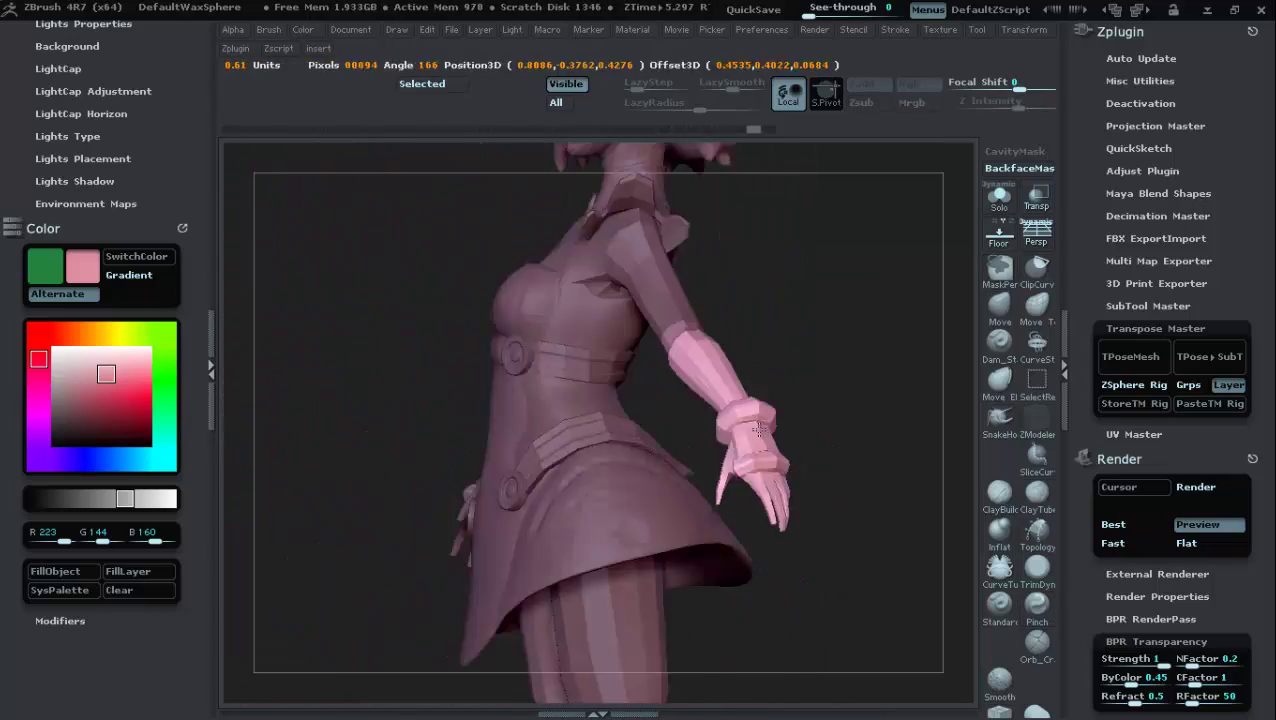
pyautogui.moveTo(750, 358); pyautogui.dragTo(666, 230)
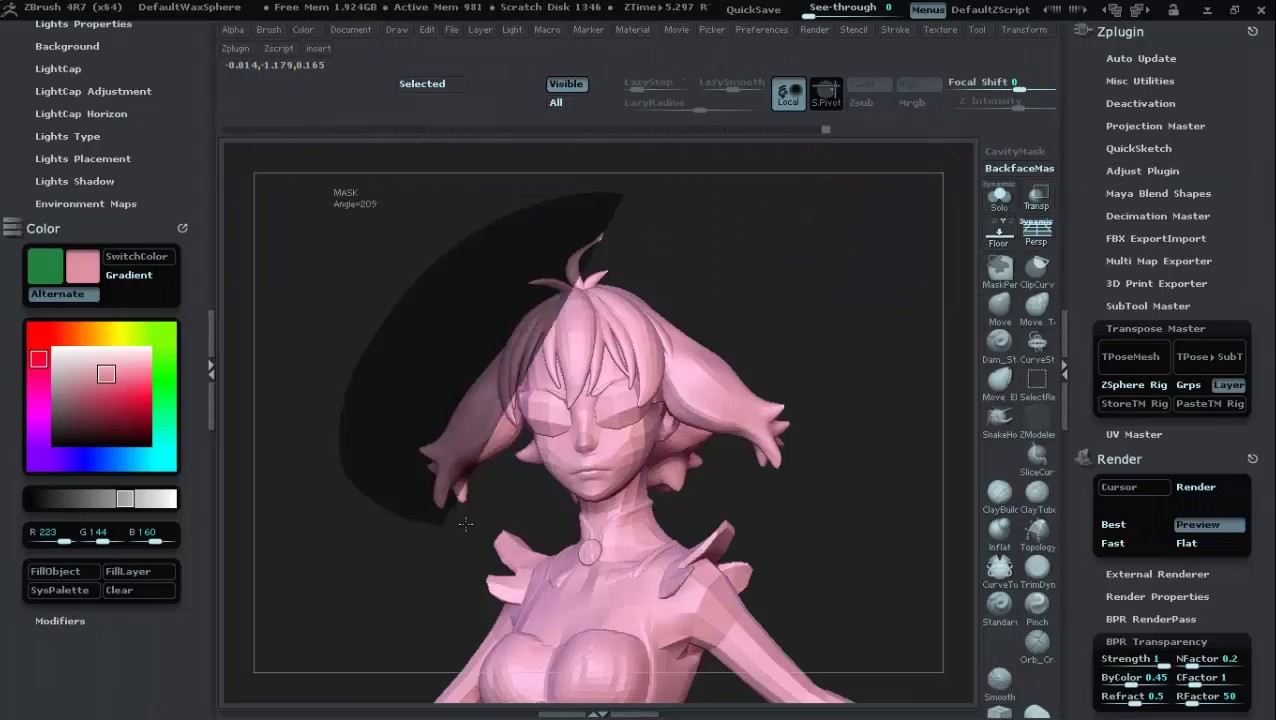
pyautogui.keyDown('ctrl'); pyautogui.moveTo(466, 523); pyautogui.dragTo(823, 323); pyautogui.keyUp('ctrl')
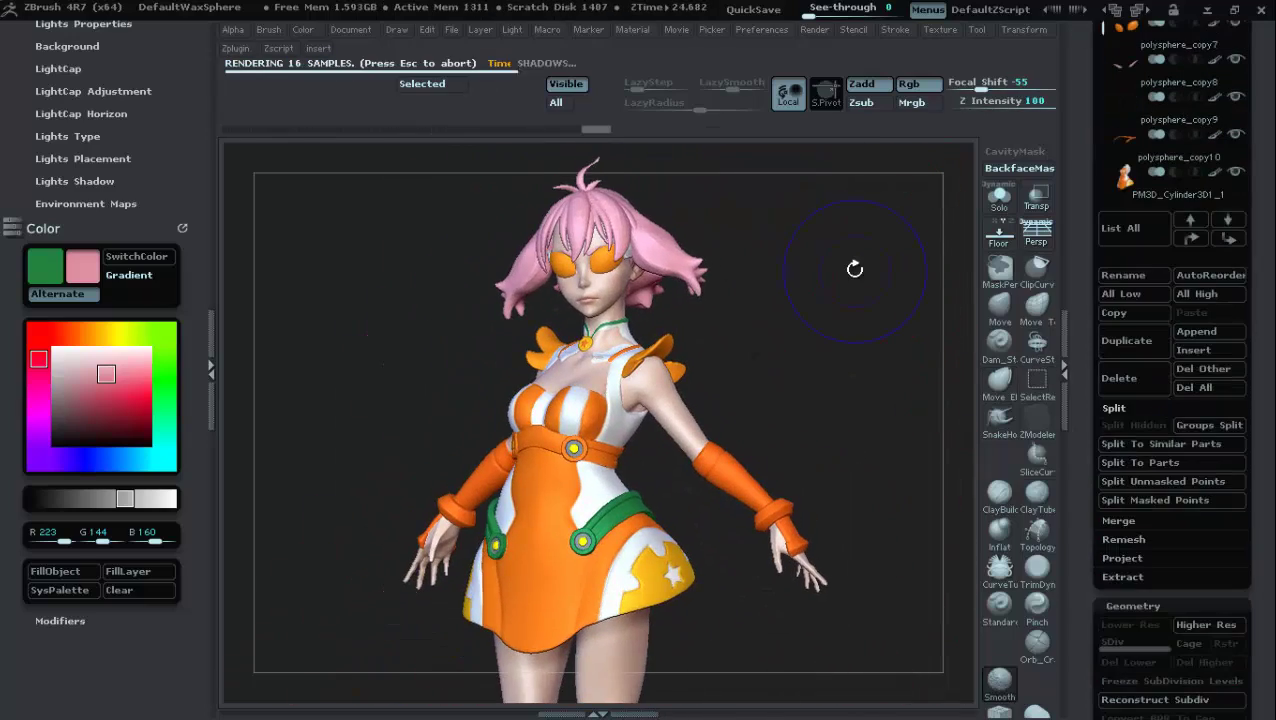
# Isolate a single pink hair lock and zoom in on it
pyautogui.click(999, 197)
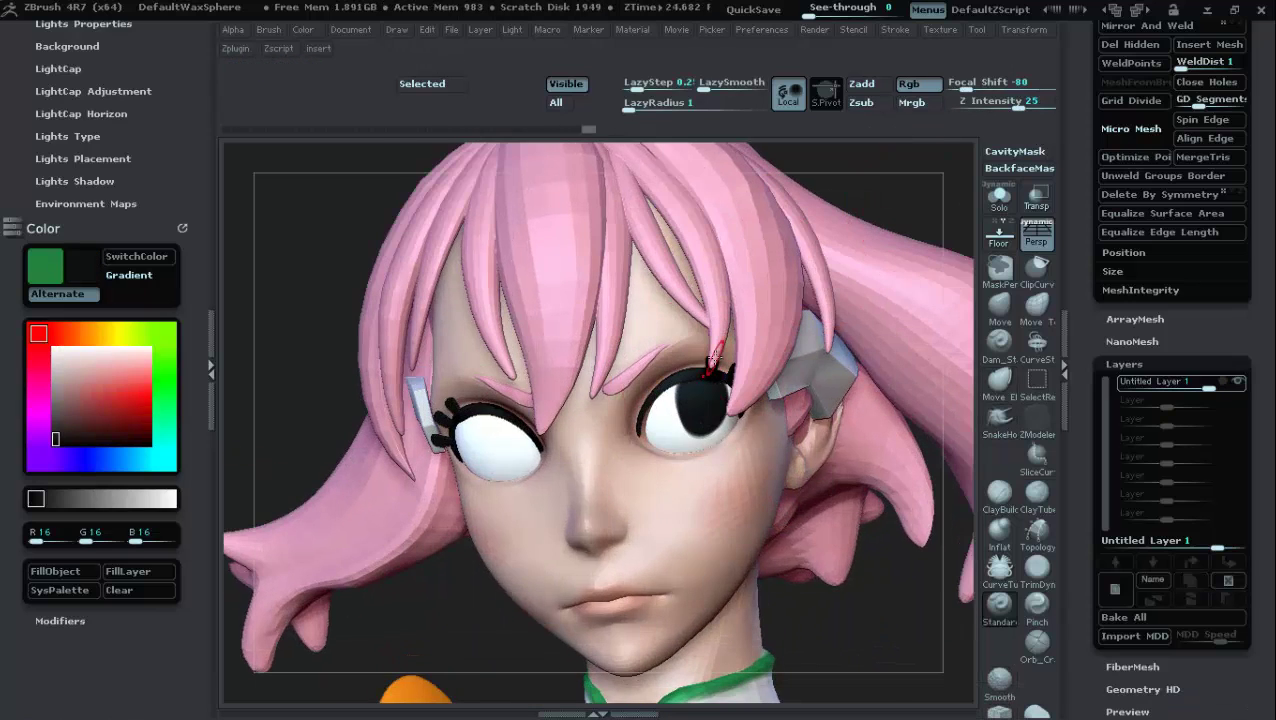
pyautogui.scroll(3, 714, 358)
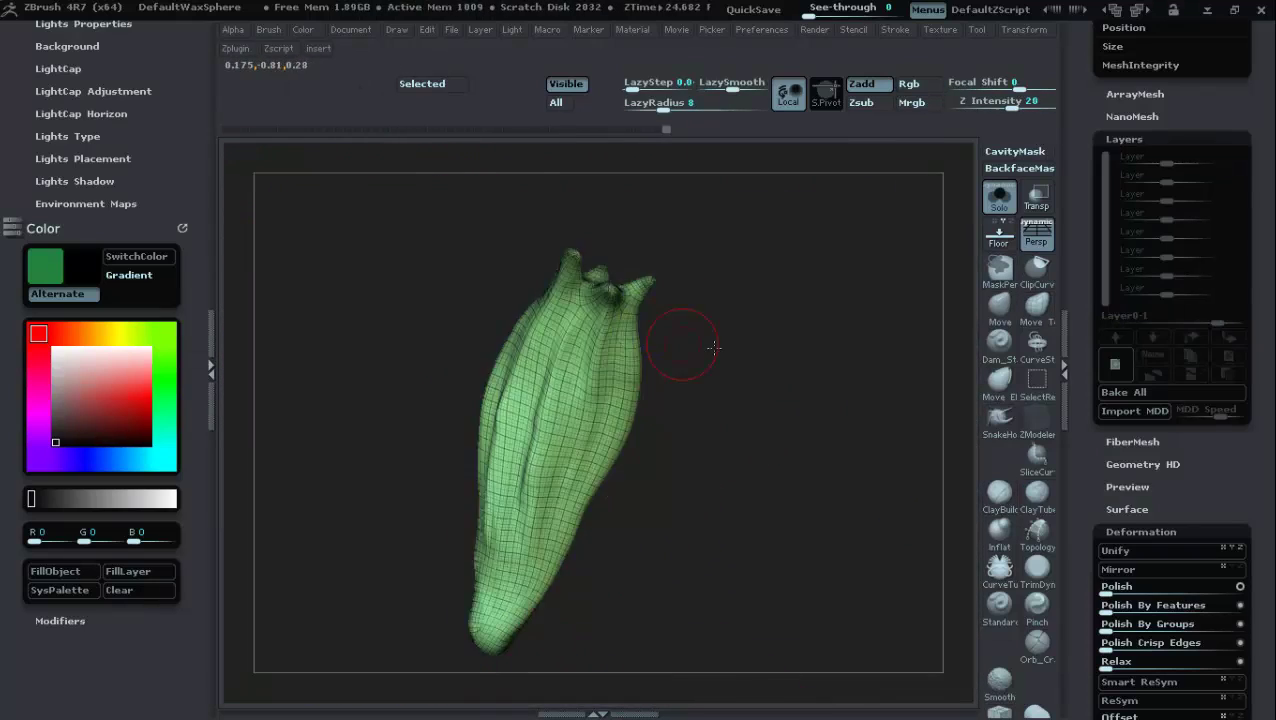
# Inspect the long pink hair strand from several angles and bring up the brush picker for a hair brush
pyautogui.moveTo(493, 428)
pyautogui.mouseDown()
pyautogui.moveTo(834, 278)
pyautogui.moveTo(854, 398)
pyautogui.mouseUp()
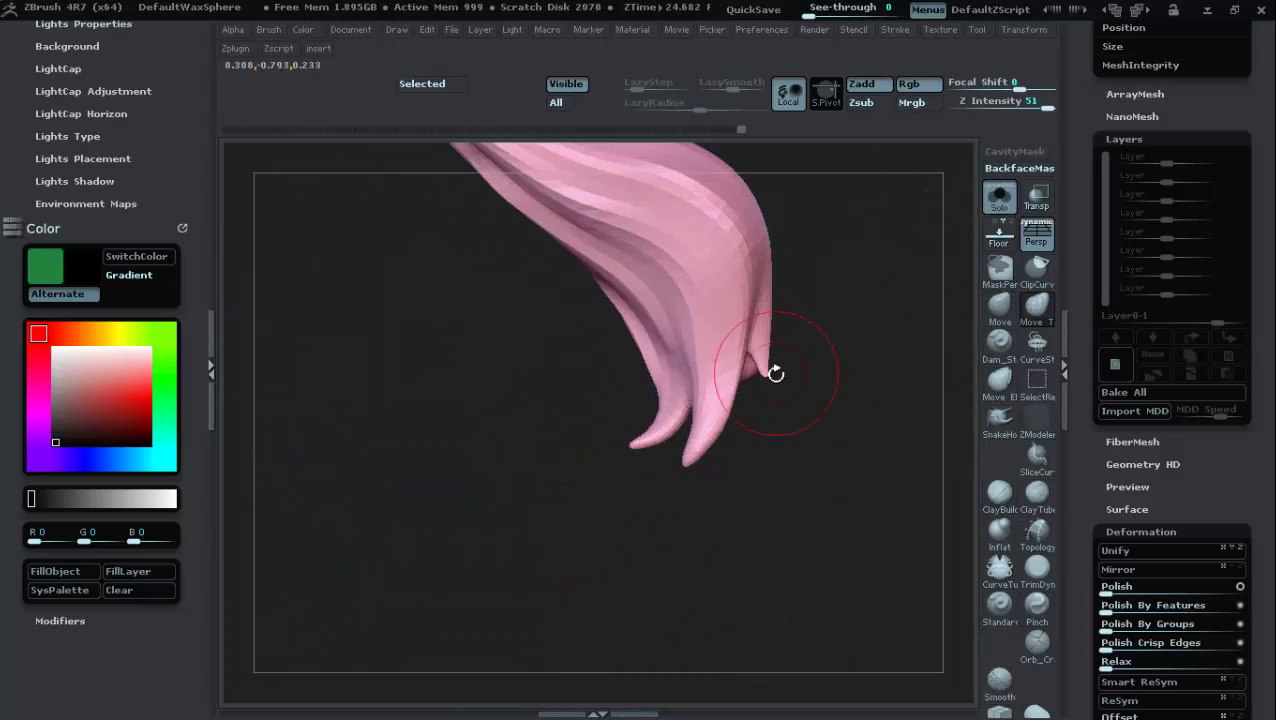
pyautogui.moveTo(775, 373)
pyautogui.mouseDown()
pyautogui.moveTo(803, 421)
pyautogui.moveTo(810, 403)
pyautogui.mouseUp()
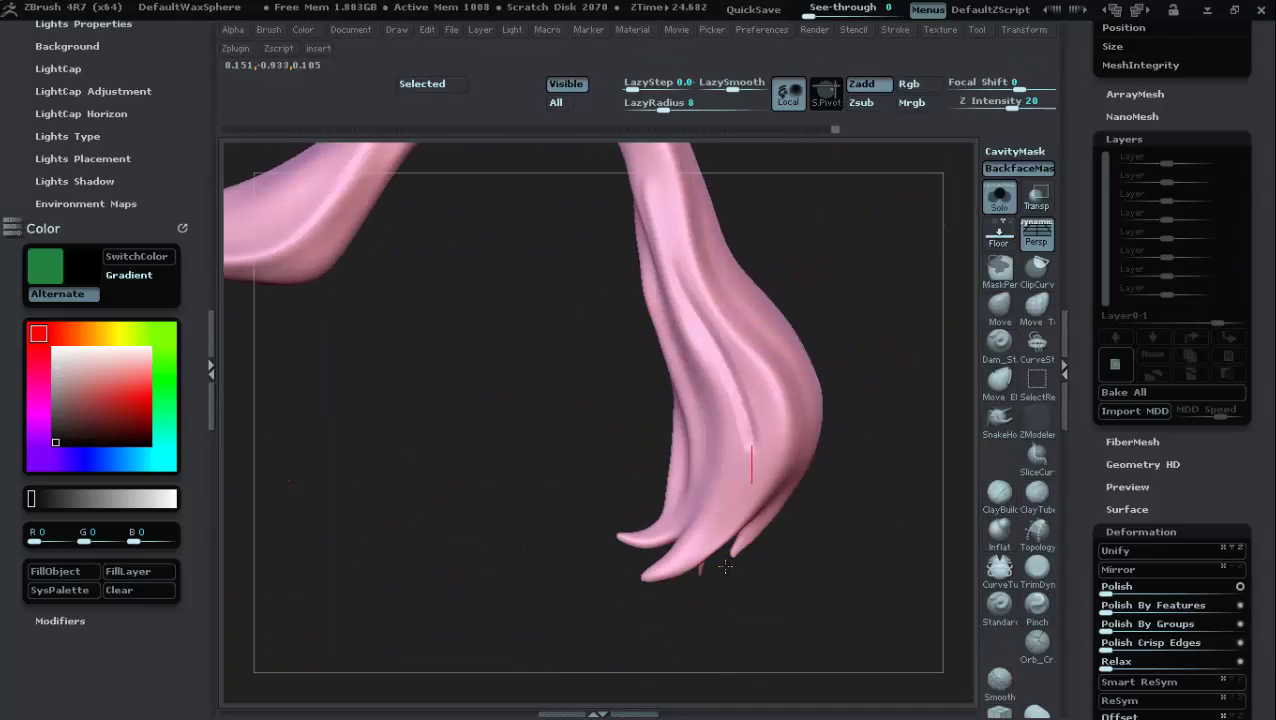
pyautogui.moveTo(747, 516); pyautogui.dragTo(754, 440)
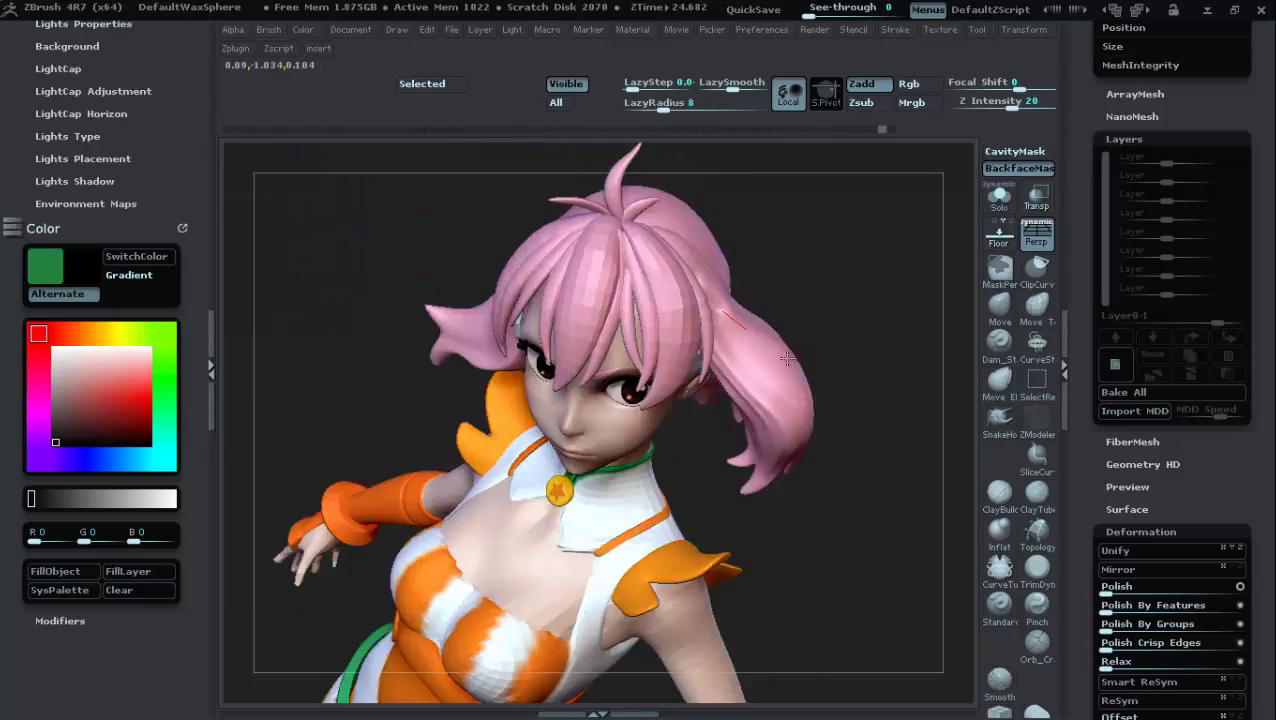
pyautogui.moveTo(958, 231); pyautogui.dragTo(710, 338)
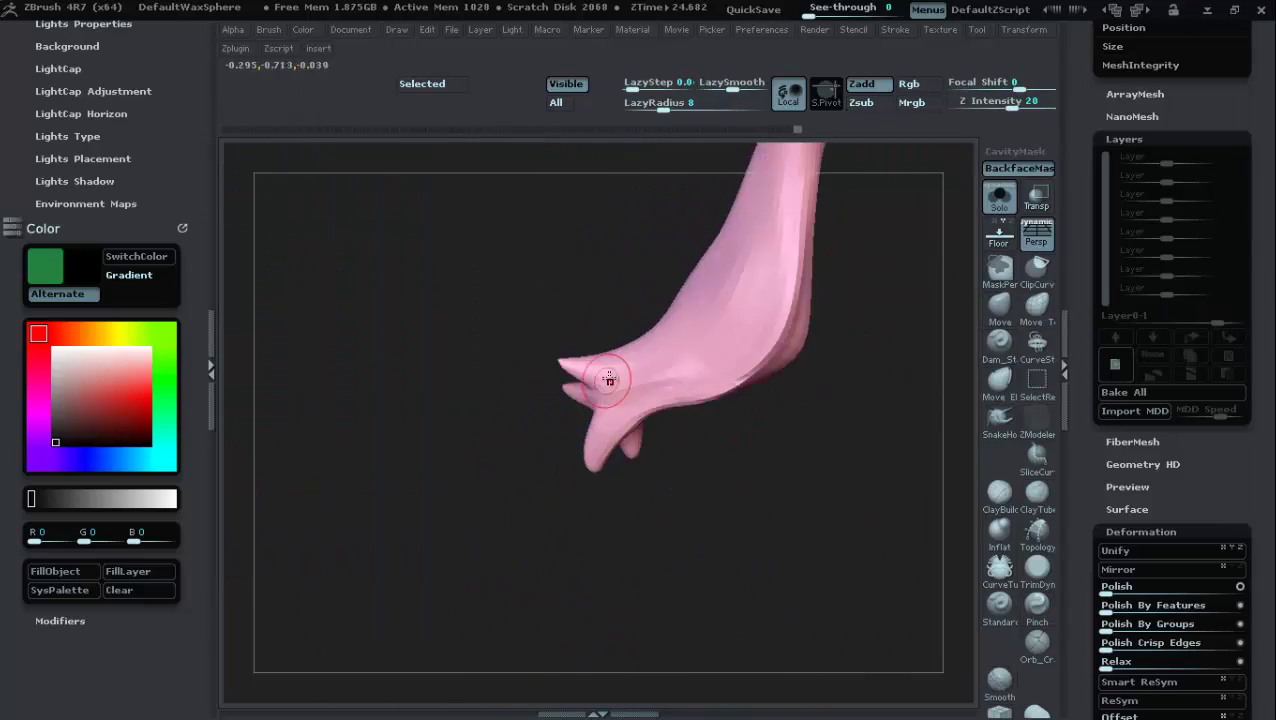
pyautogui.moveTo(730, 415)
pyautogui.mouseDown()
pyautogui.moveTo(649, 299)
pyautogui.moveTo(607, 333)
pyautogui.mouseUp()
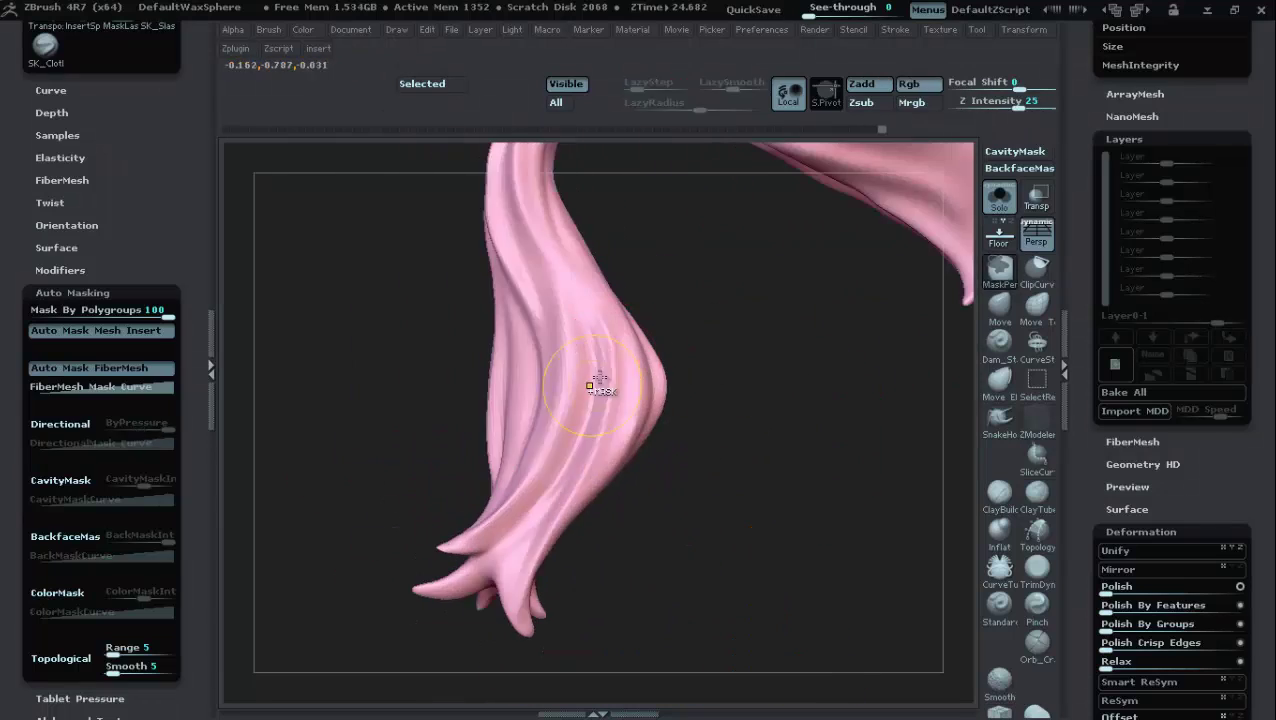
pyautogui.press('b')
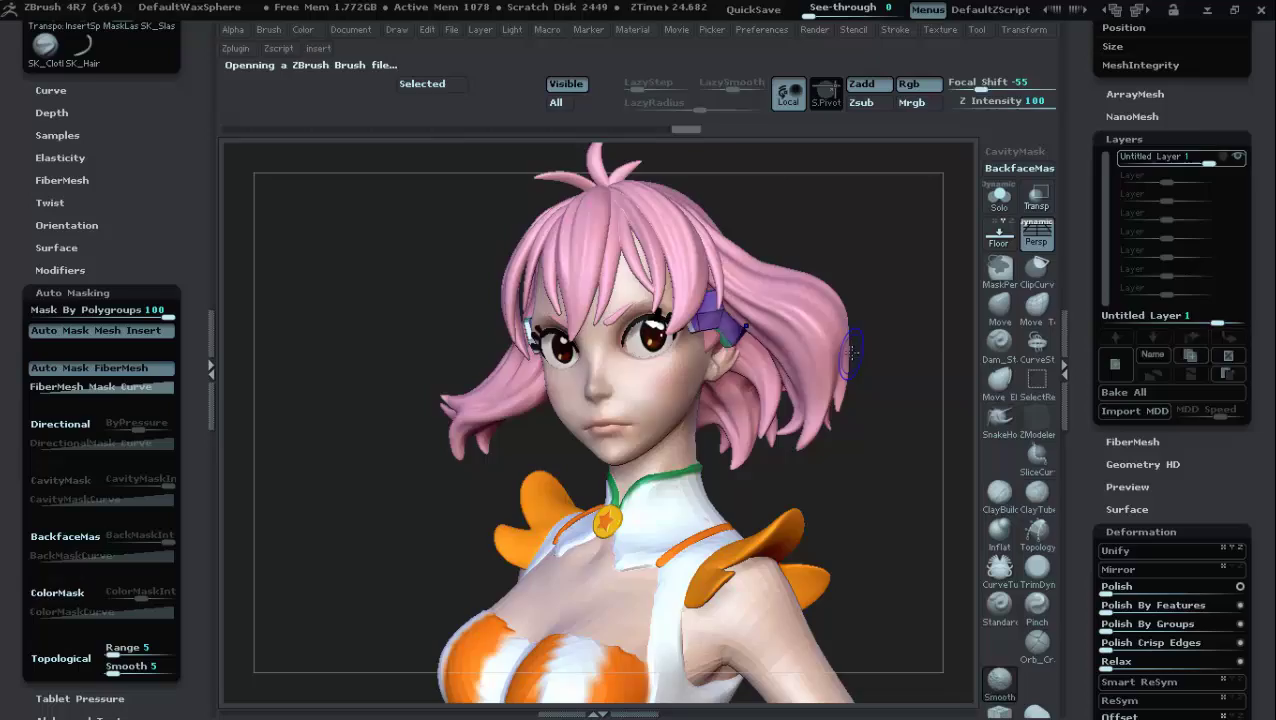
pyautogui.moveTo(851, 352)
pyautogui.mouseDown()
pyautogui.moveTo(883, 219)
pyautogui.moveTo(862, 246)
pyautogui.mouseUp()
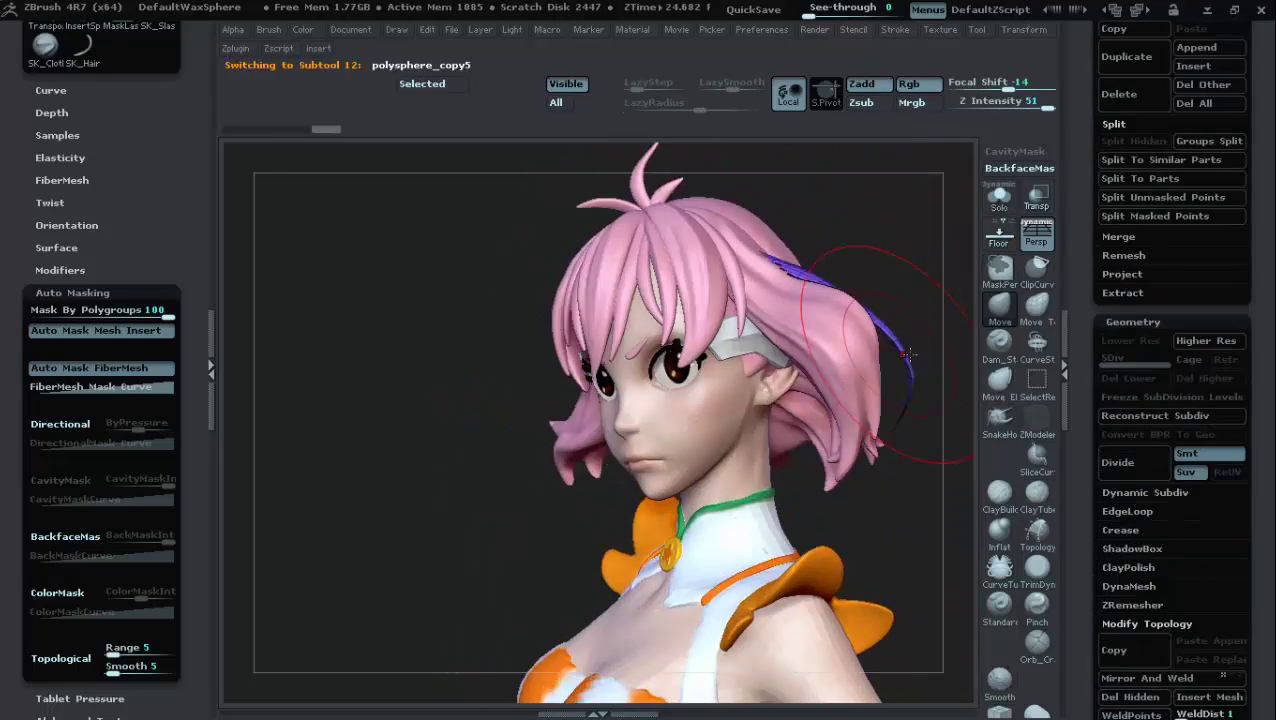
# Orbit the model to view the back of the head
pyautogui.moveTo(826, 322)
pyautogui.mouseDown()
pyautogui.moveTo(760, 305)
pyautogui.moveTo(800, 305)
pyautogui.moveTo(607, 293)
pyautogui.moveTo(568, 422)
pyautogui.mouseUp()
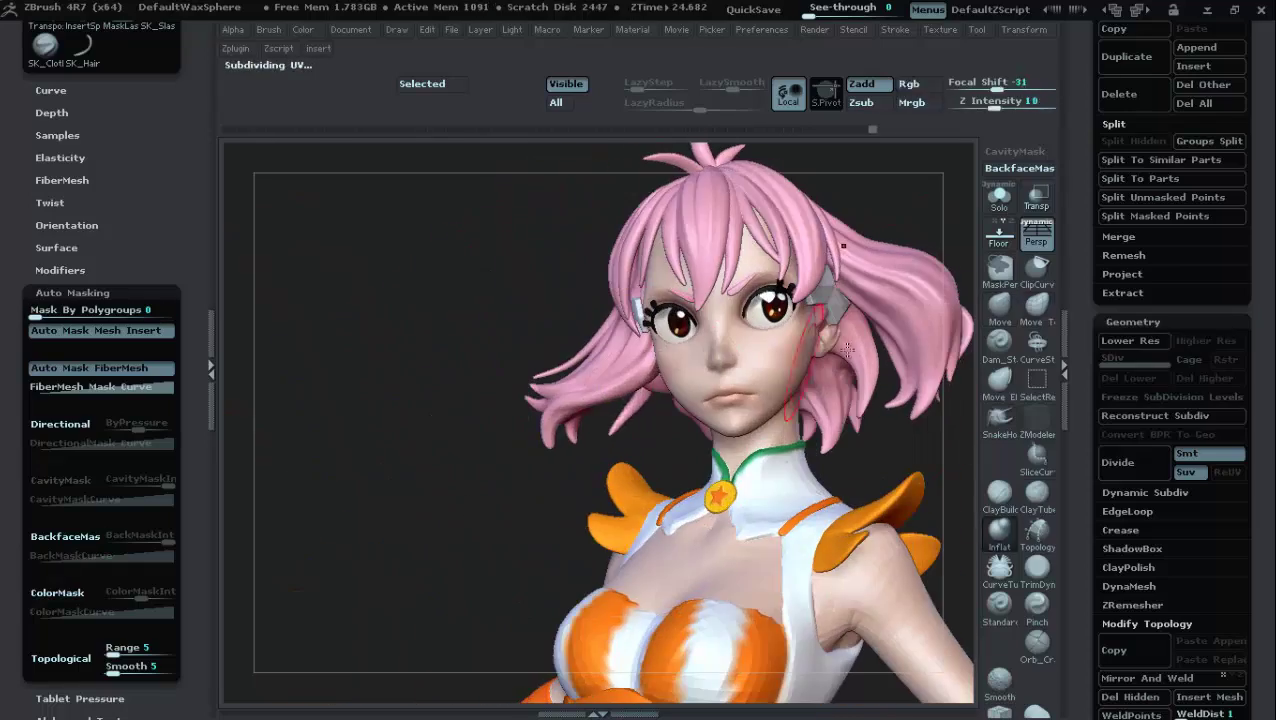